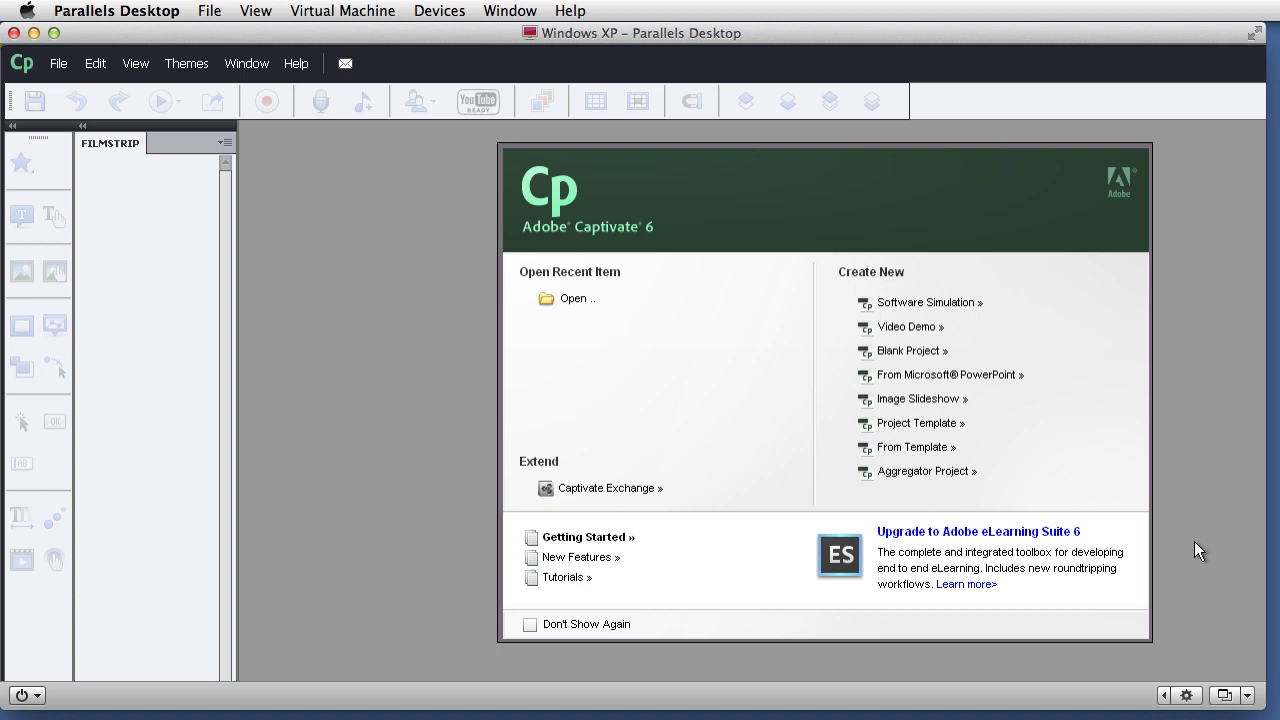
- Create a new project from the FTP PowerPoint presentation in the Desktop folder of Home on 'psf' (Z:)
left_click(899, 378)
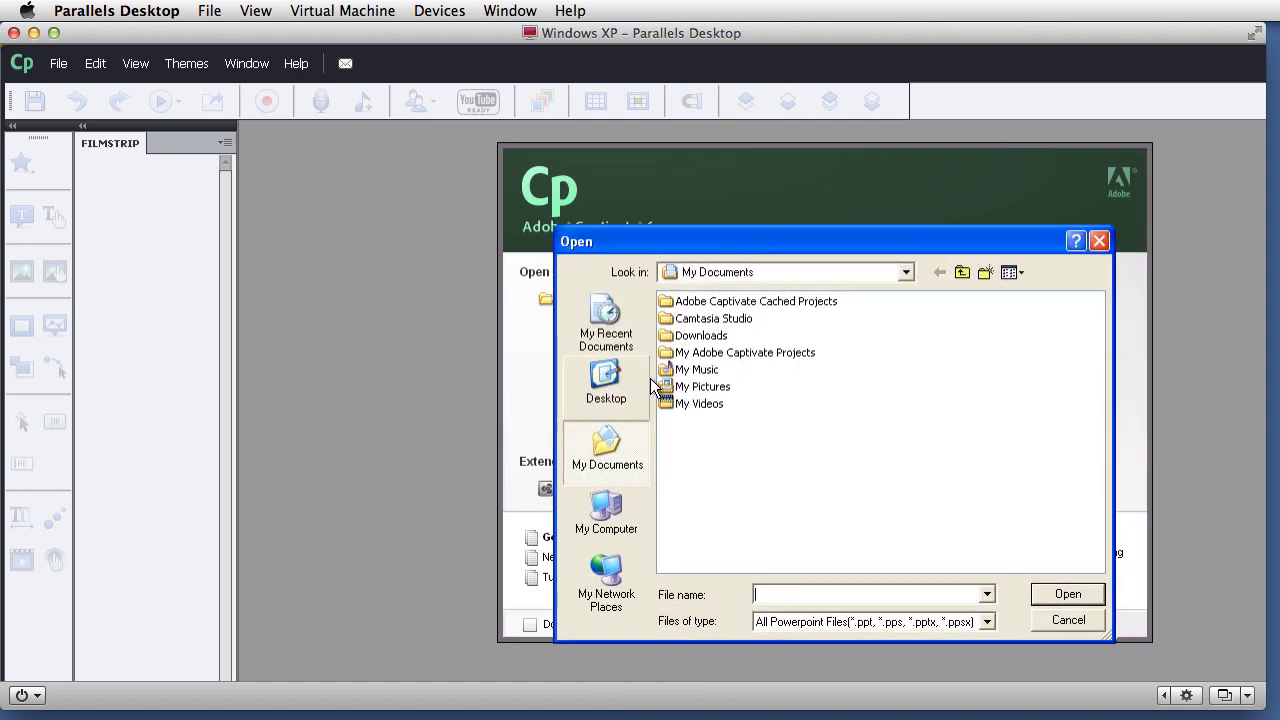
left_click(591, 532)
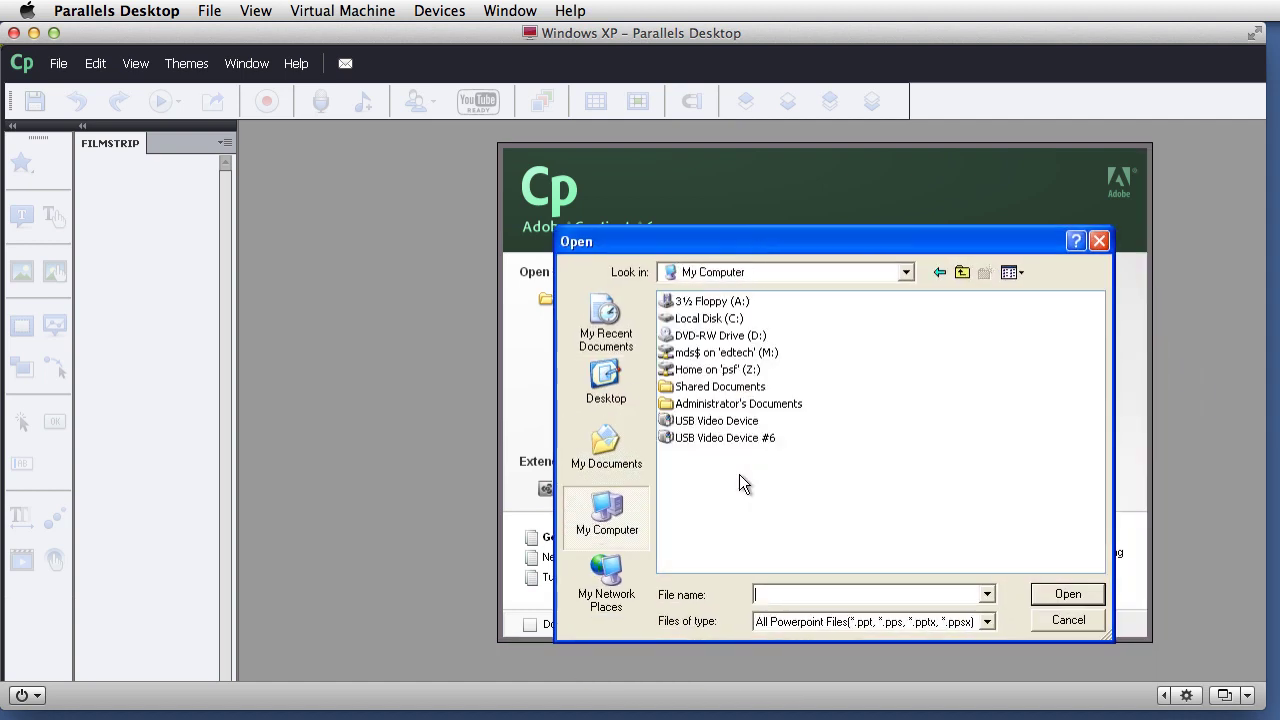
double_click(716, 369)
double_click(692, 455)
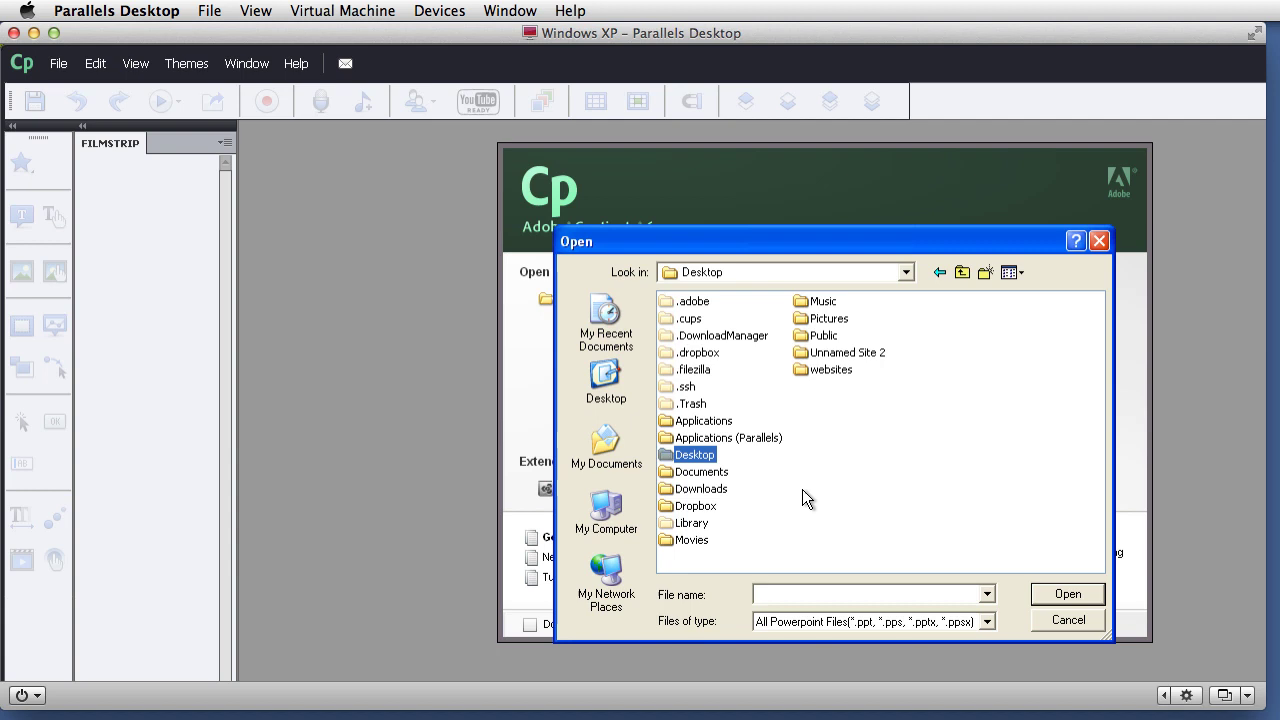
left_click(697, 336)
left_click(1064, 596)
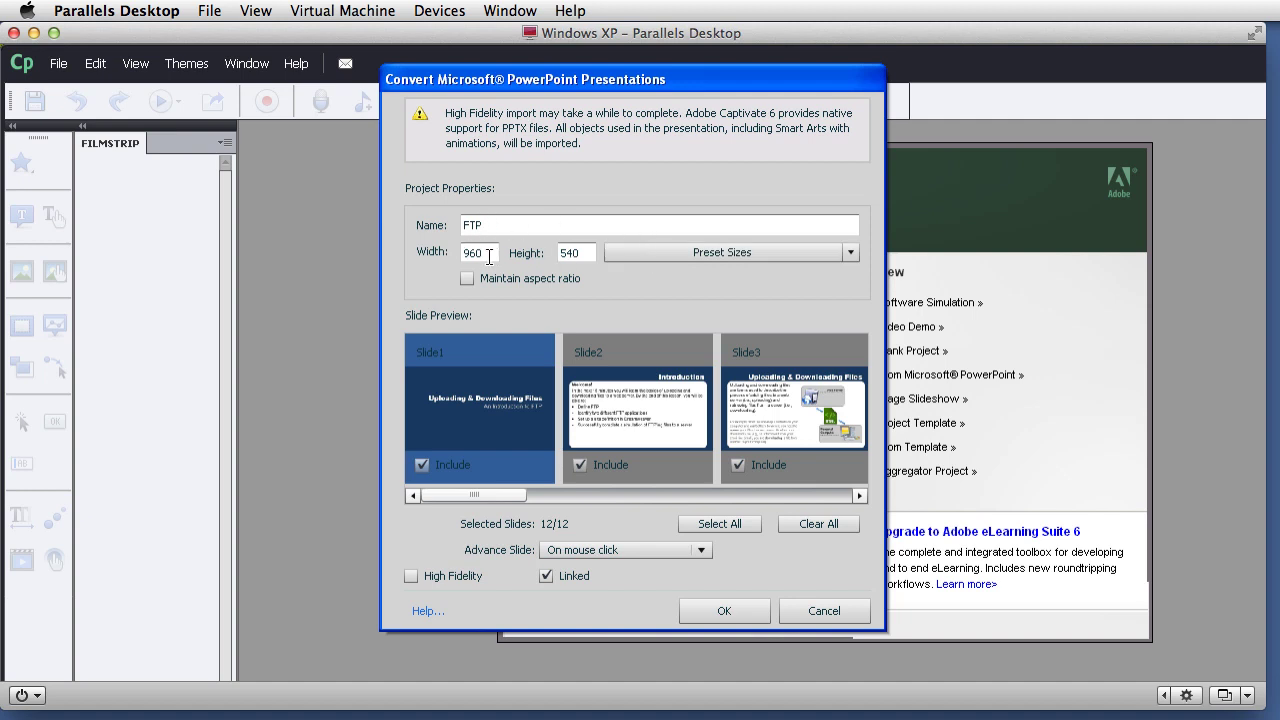
- Convert all 12 slides with High Fidelity enabled and slides set to advance on mouse click
mouse_move(474, 494)
left_mouse_down()
mouse_move(582, 497)
mouse_move(463, 502)
left_mouse_up()
left_click(411, 576)
left_click(702, 549)
left_click(702, 549)
left_click(741, 610)
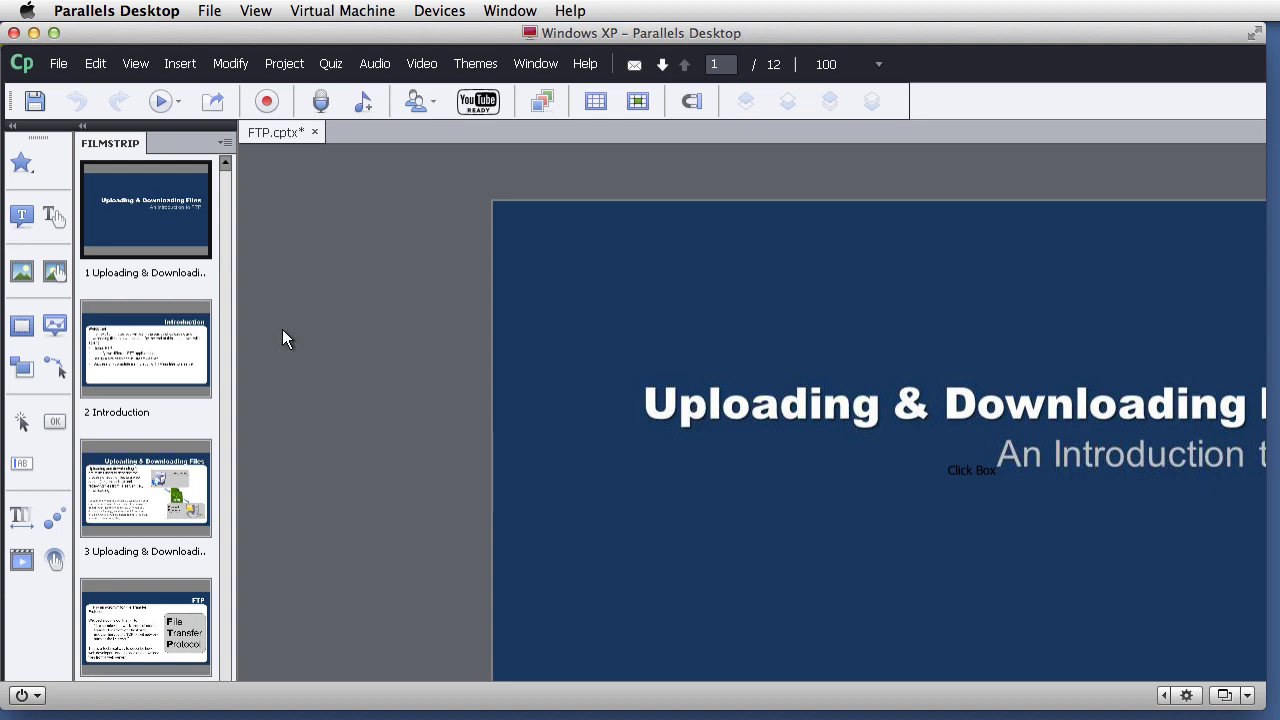
- Review imported slides 2 to 4 of the project, reducing the magnification to 75%
left_click(123, 347)
left_click(155, 461)
scroll(151, 505, "down", 5)
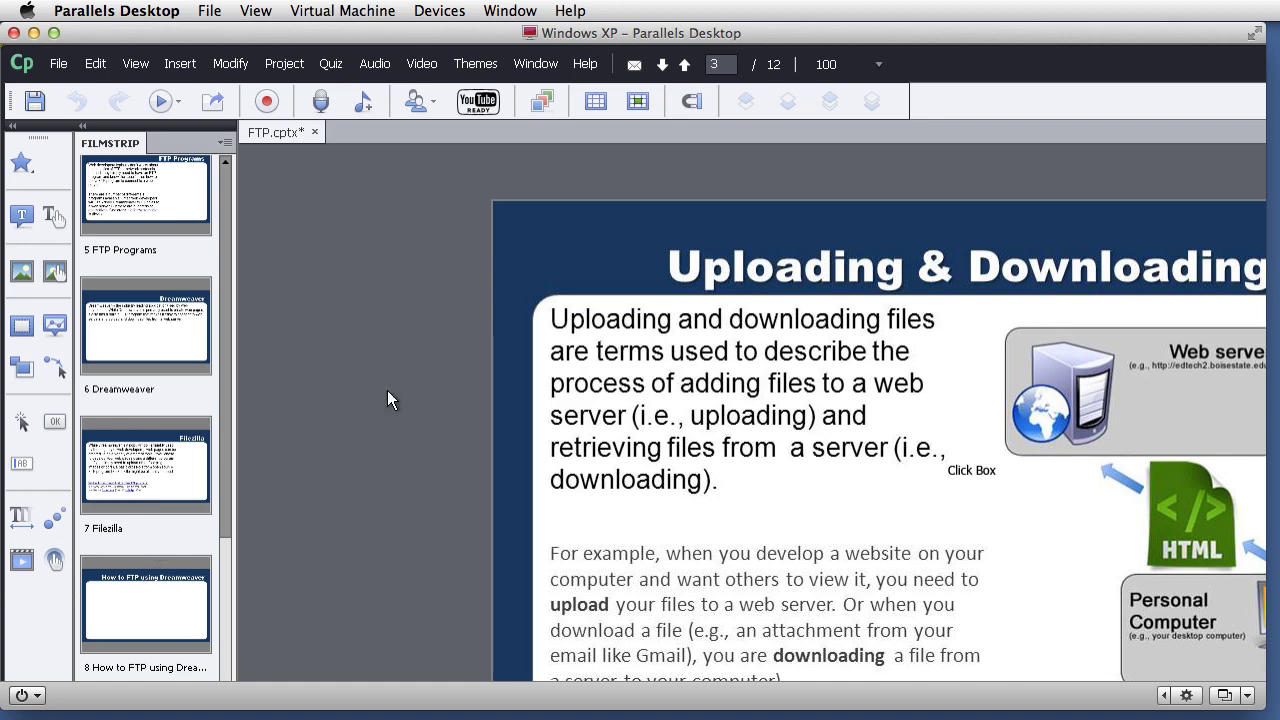
left_click(54, 33)
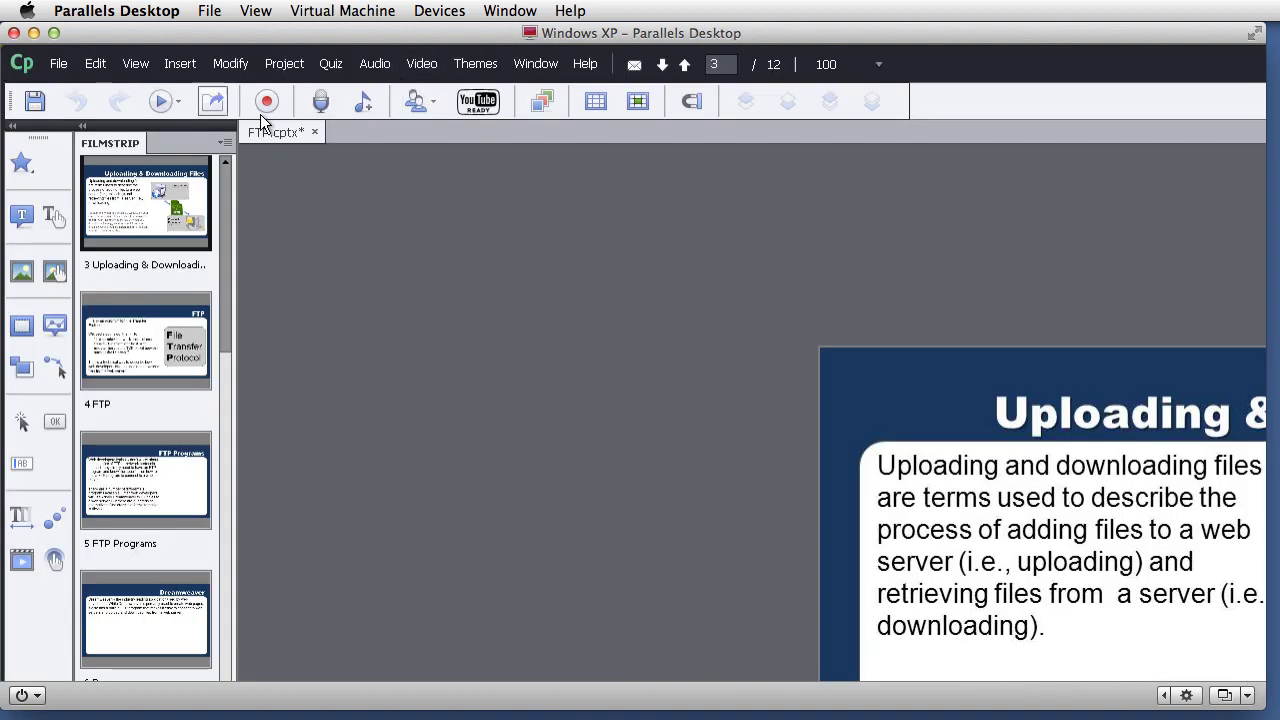
left_click(135, 63)
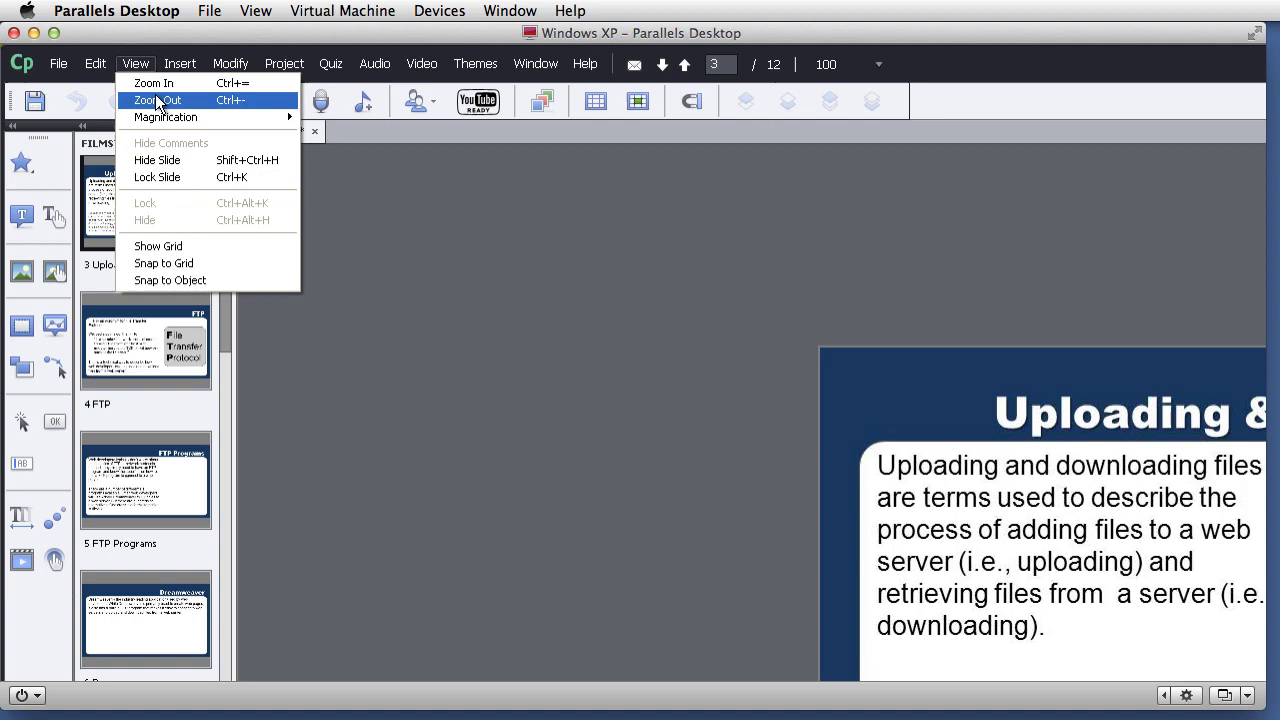
left_click(157, 100)
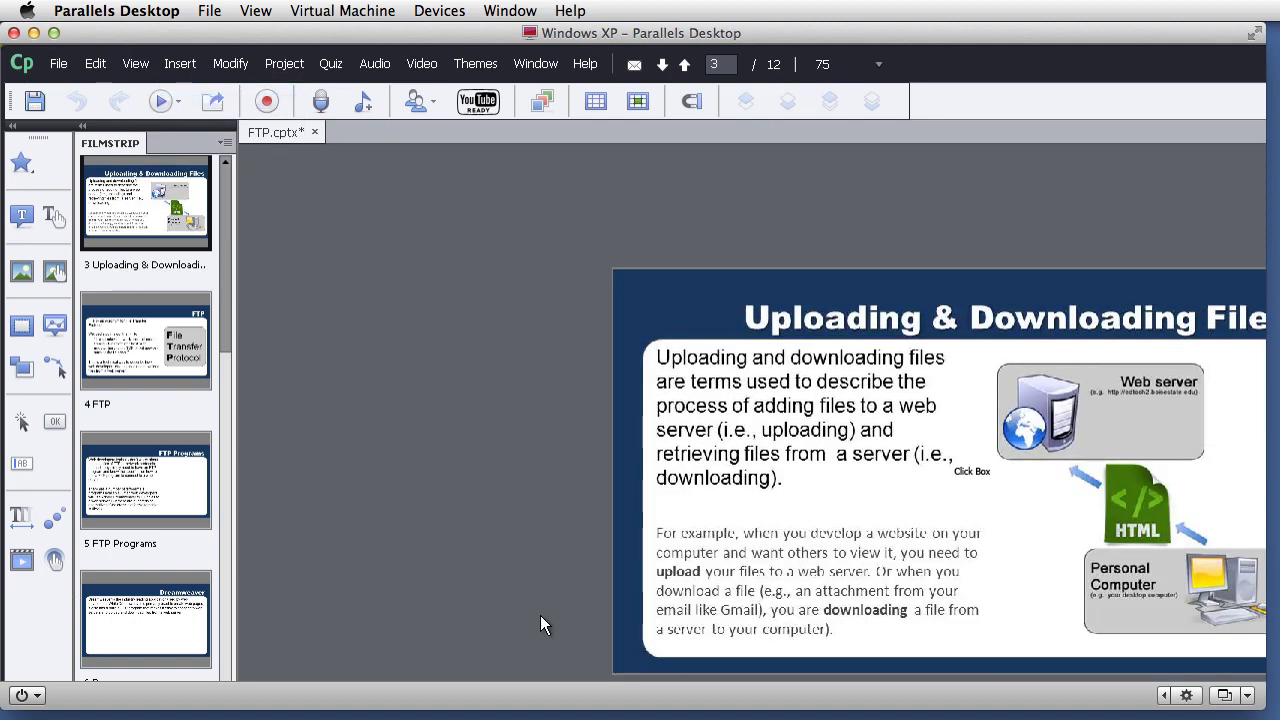
left_click(131, 355)
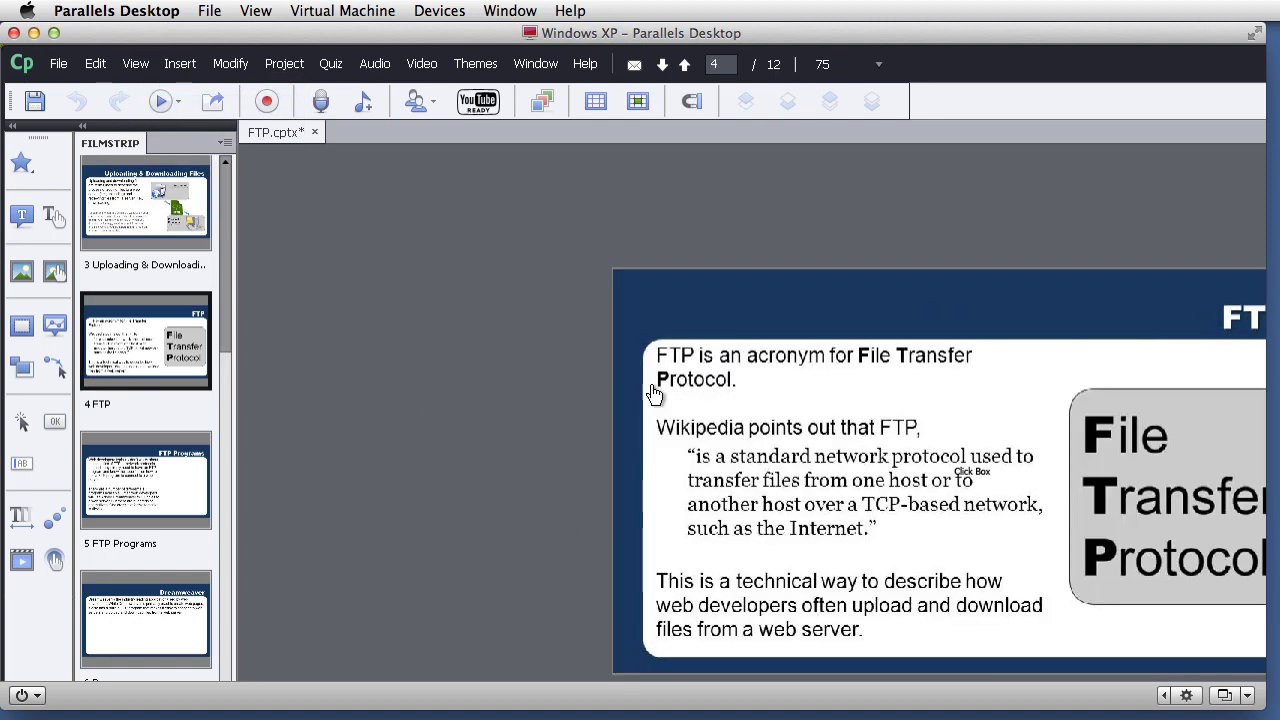
left_click(792, 395)
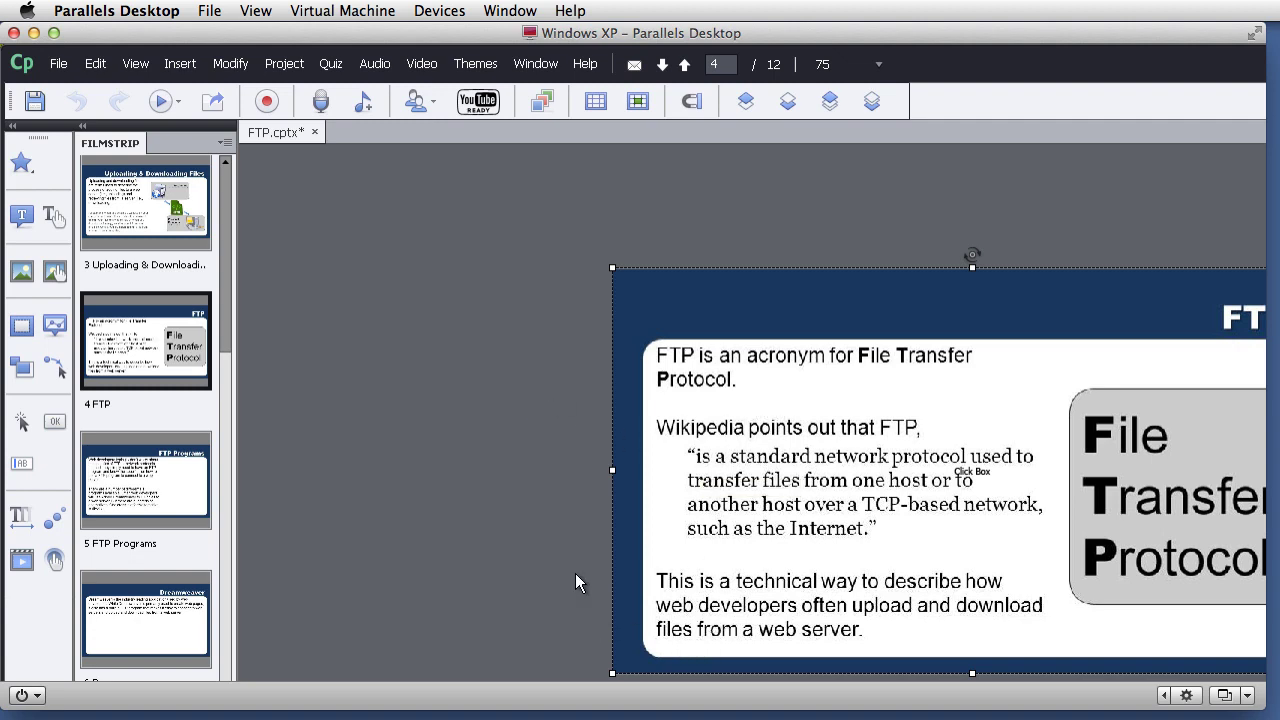
- Publish the FTP project in both SWF and HTML5 formats, overwriting the existing file
left_click(58, 64)
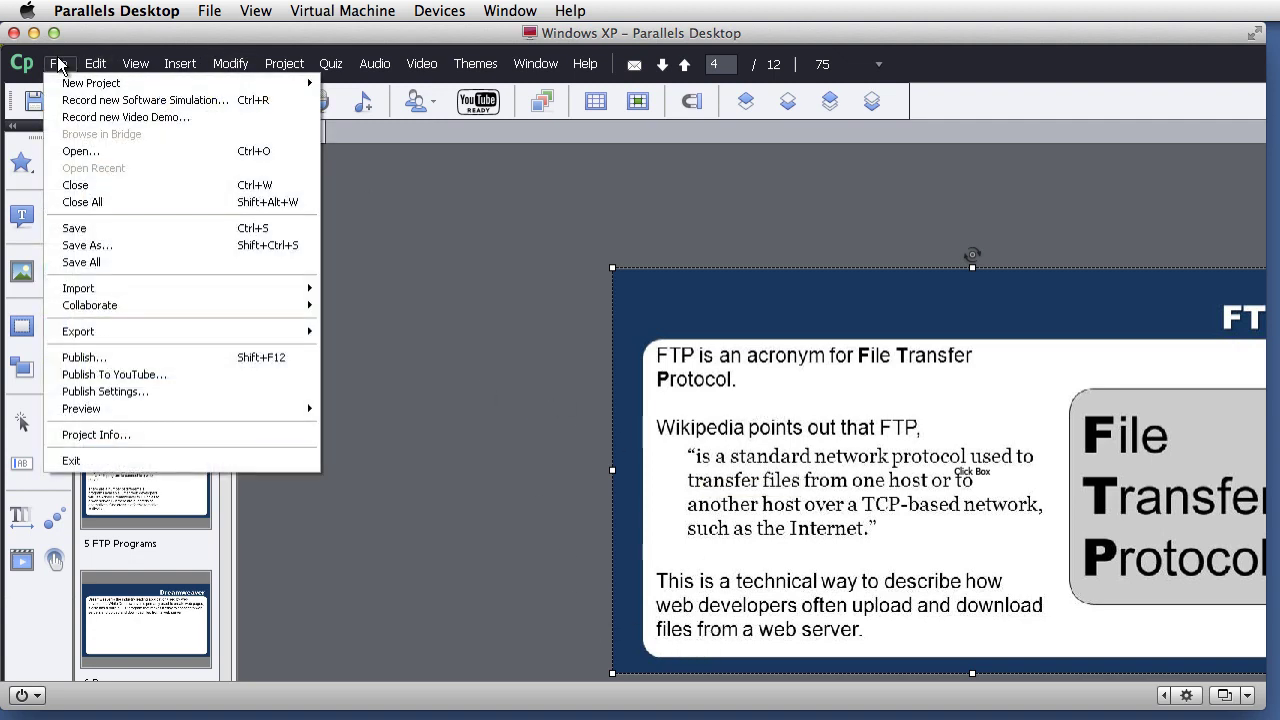
left_click(112, 360)
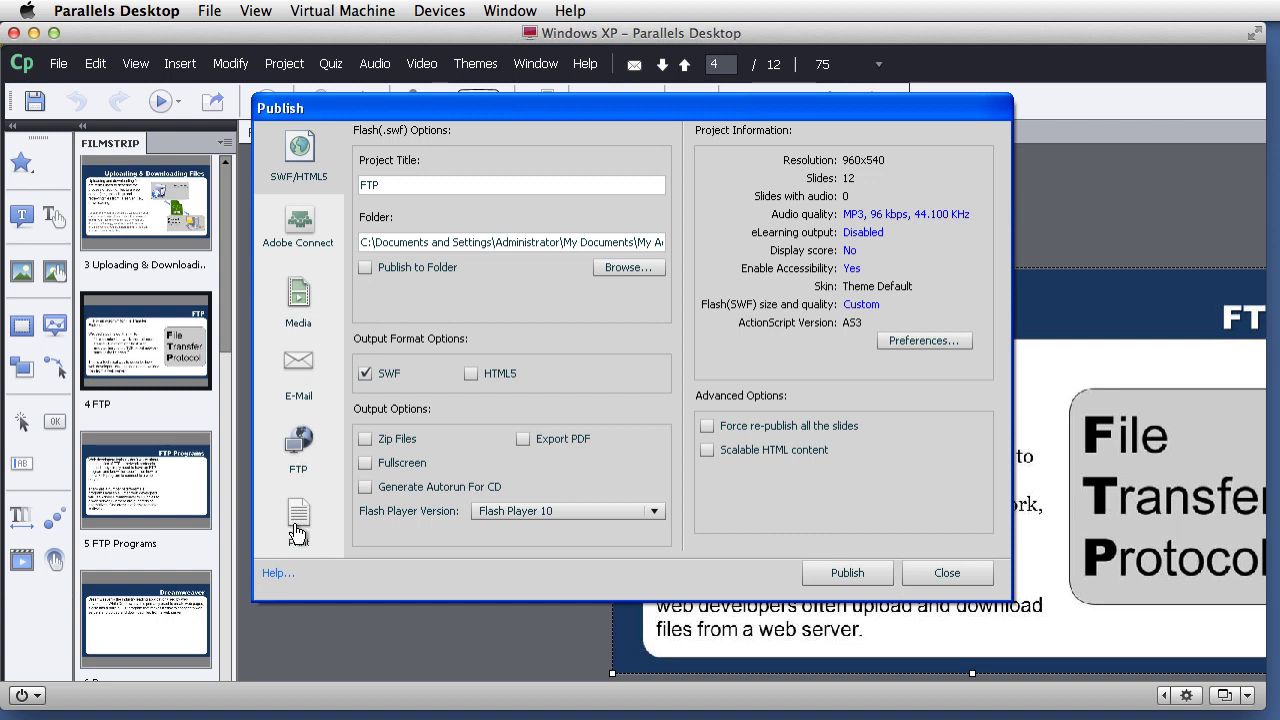
left_click(312, 476)
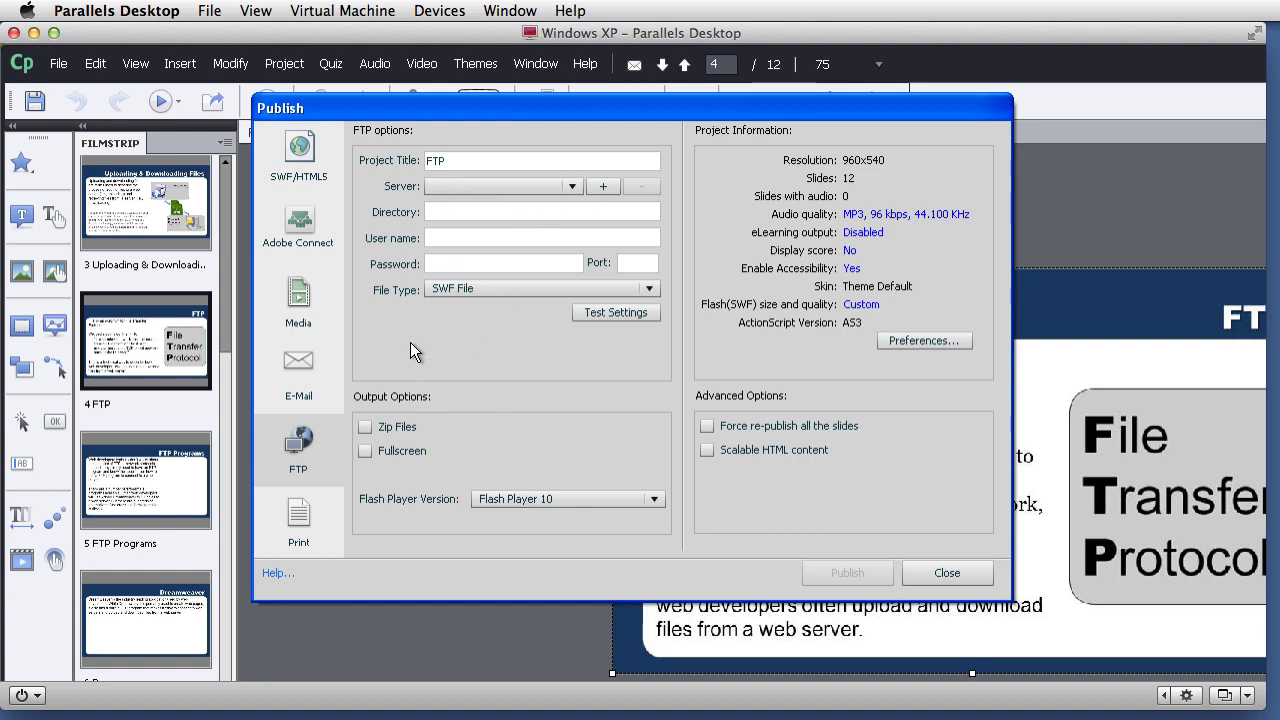
left_click(299, 160)
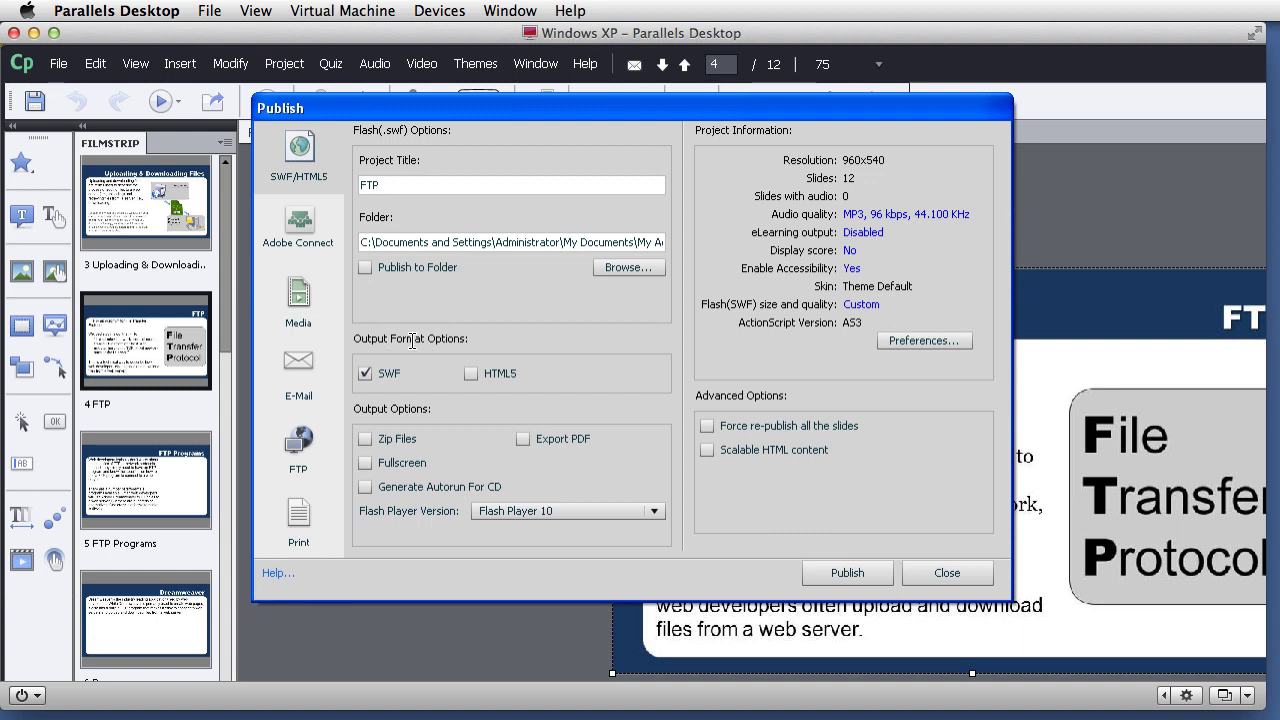
left_click(469, 374)
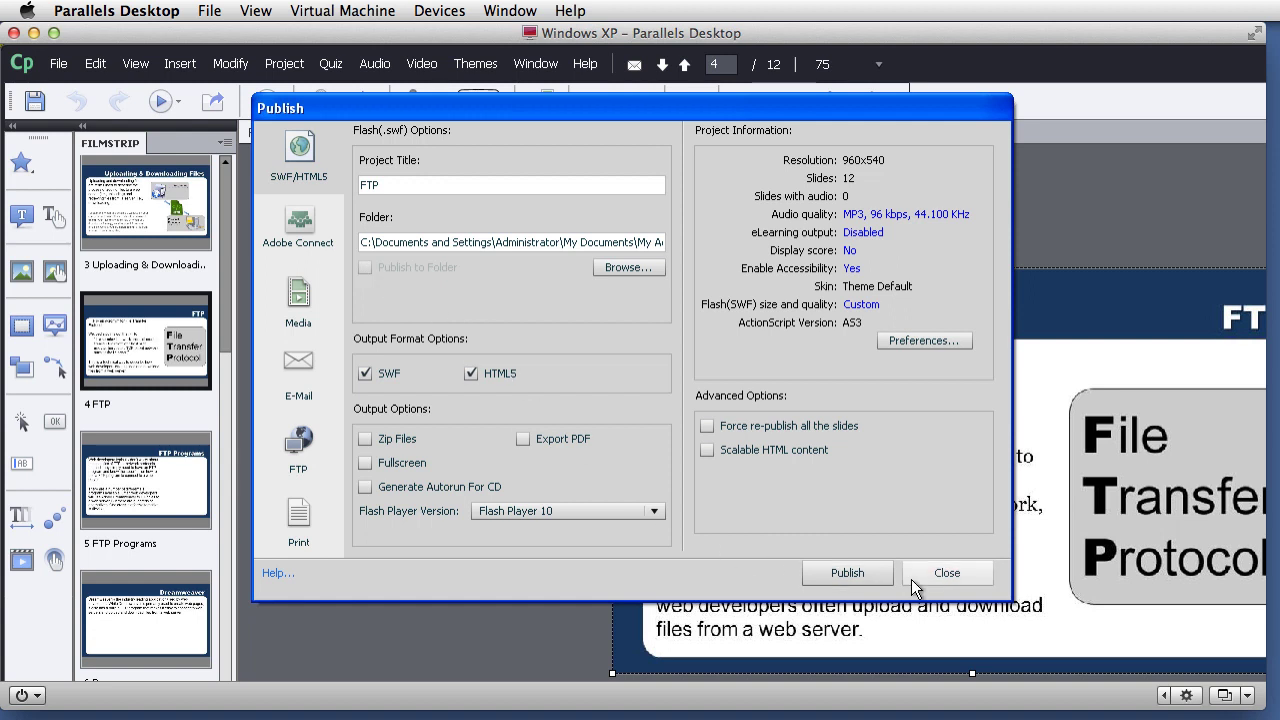
left_click(845, 575)
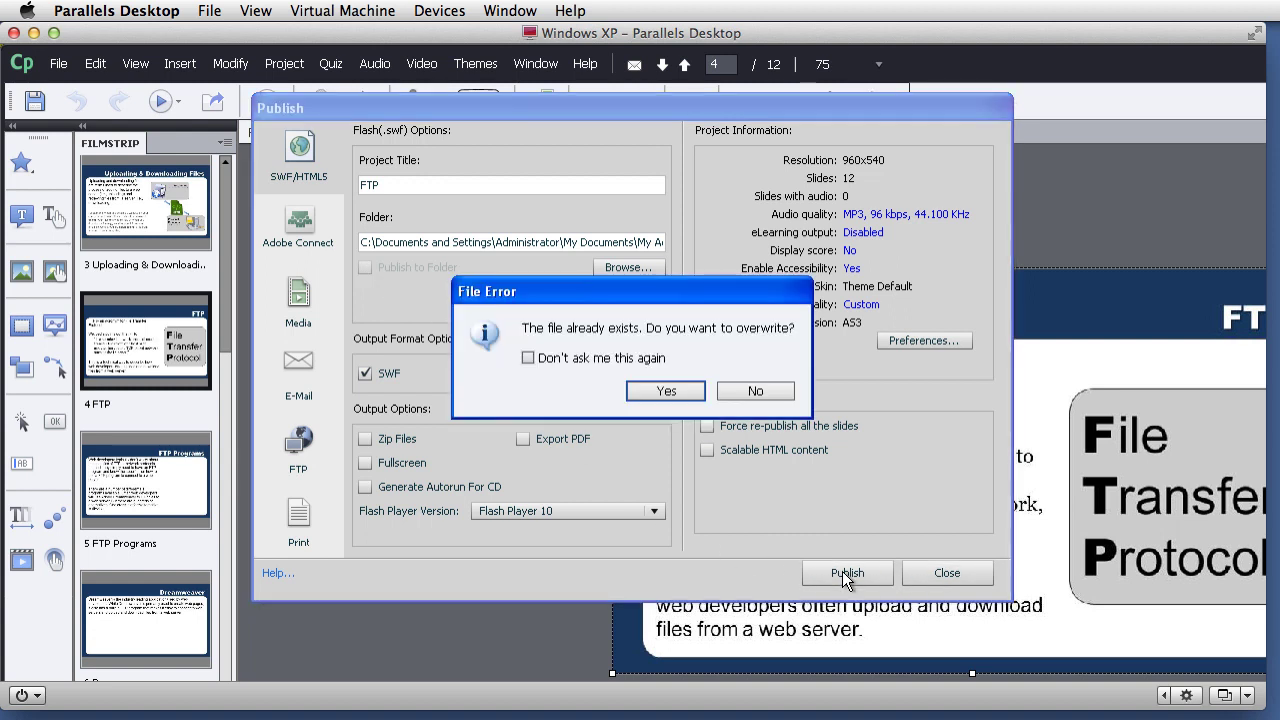
left_click(662, 391)
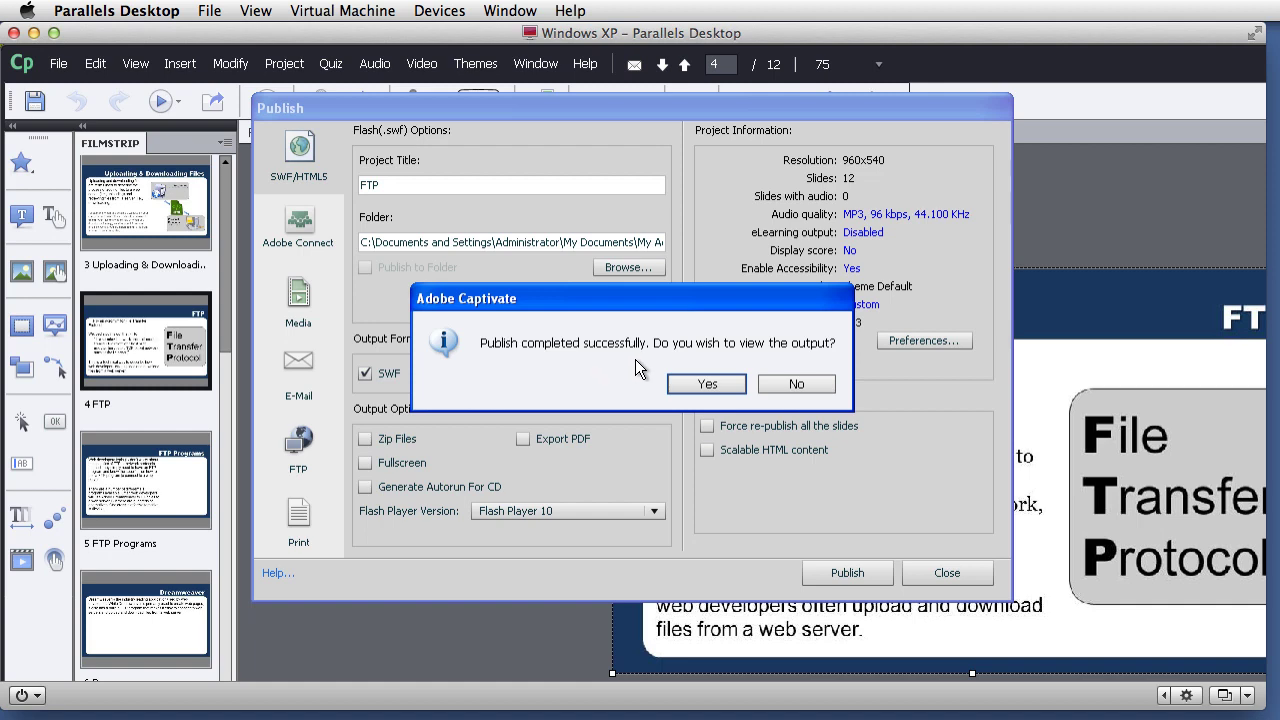
- View the published output in Internet Explorer at 75% zoom and try its slide playback controls
left_click(682, 383)
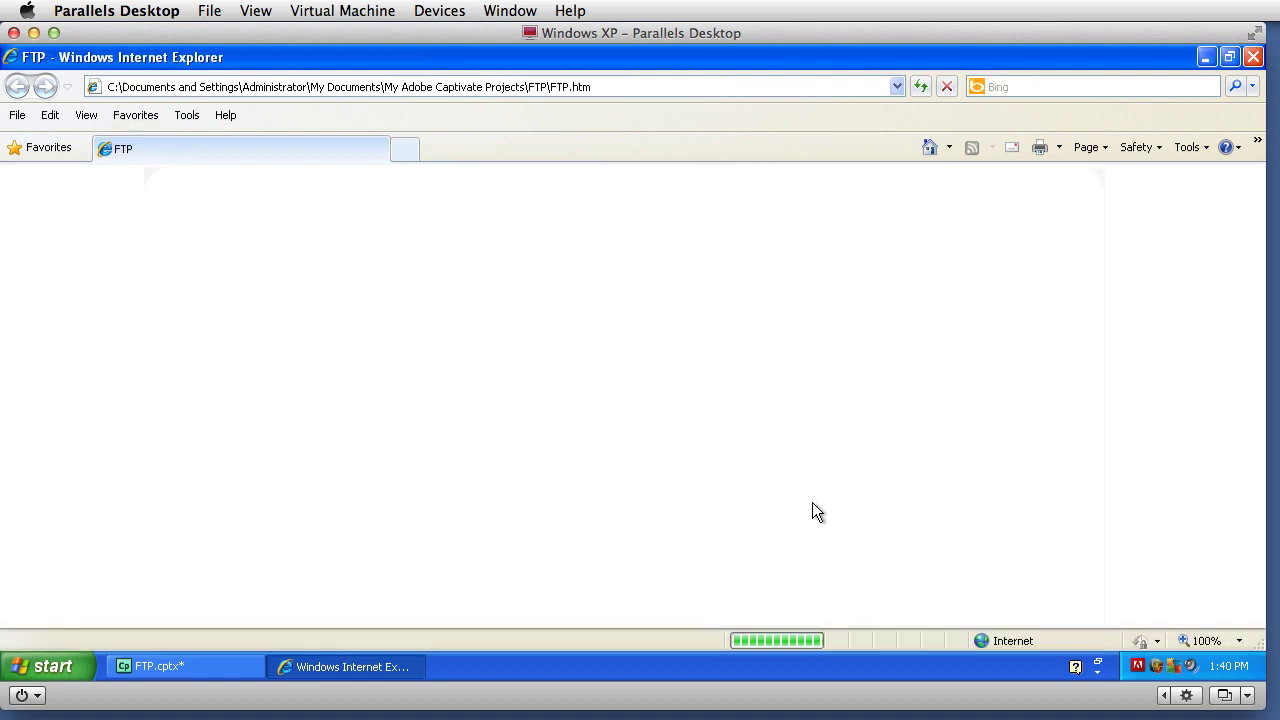
scroll(813, 504, "down", 2)
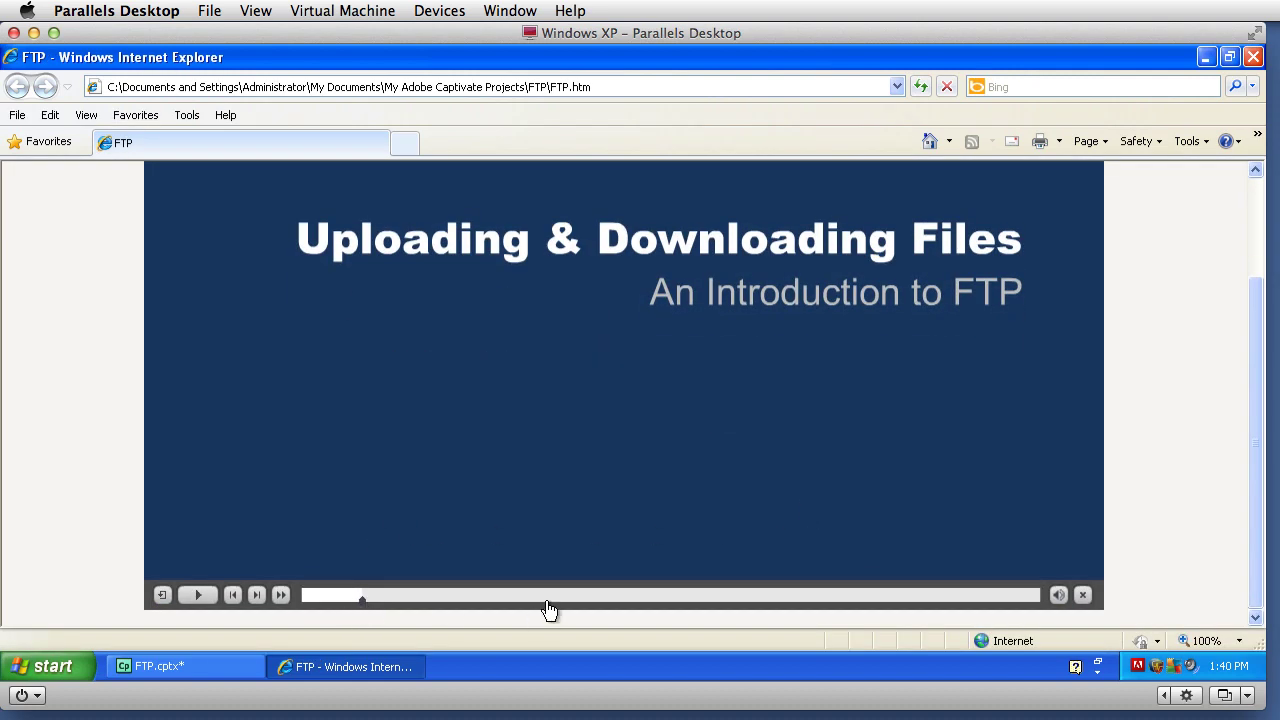
scroll(474, 474, "up", 3)
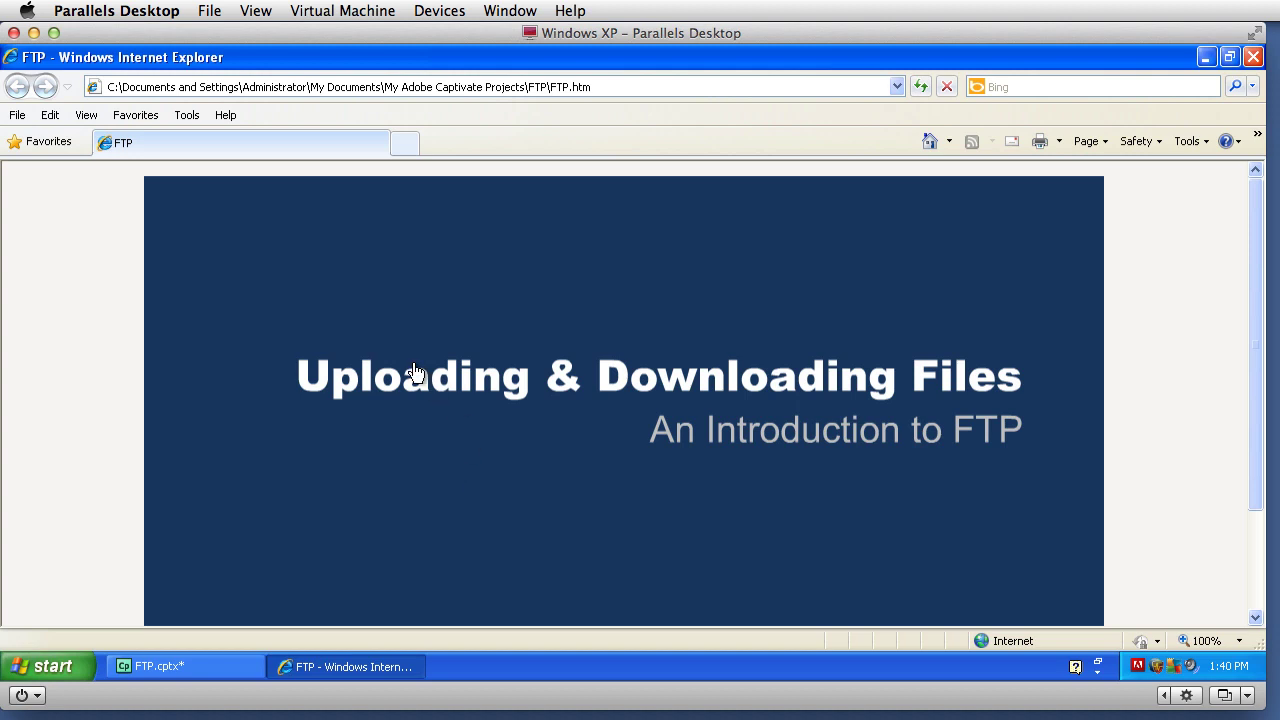
left_click(86, 115)
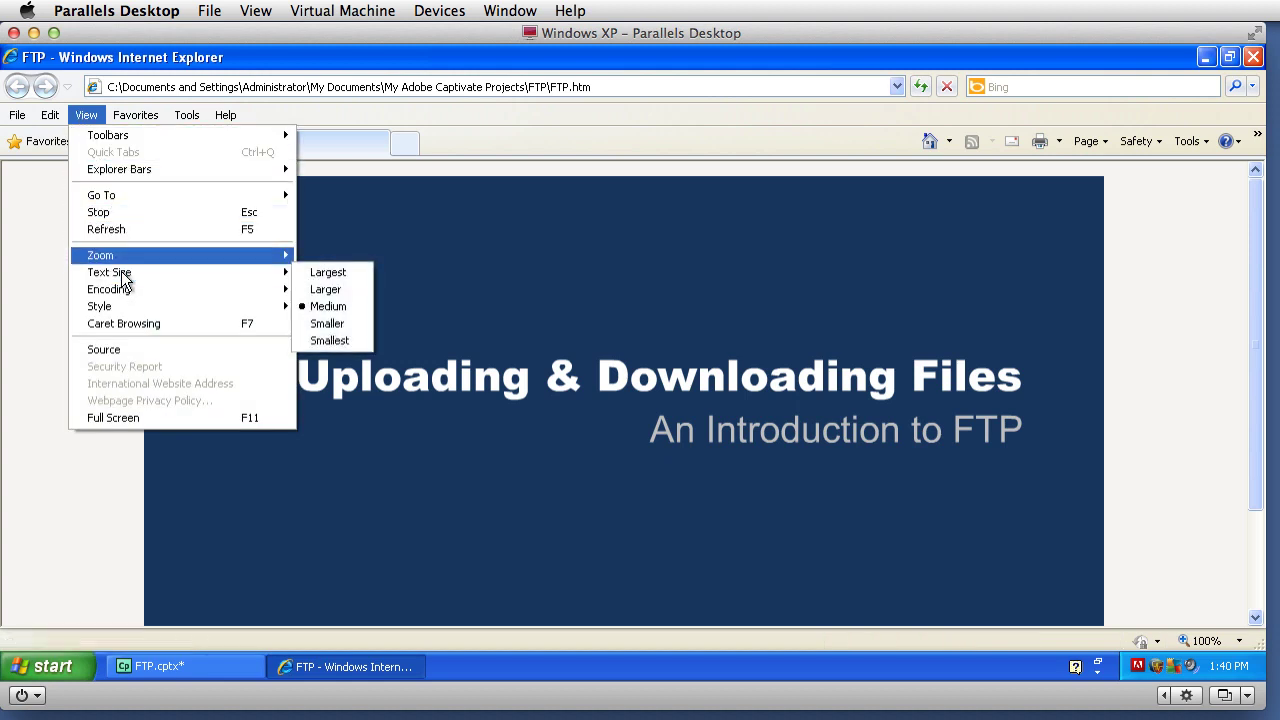
mouse_move(127, 258)
left_click(360, 272)
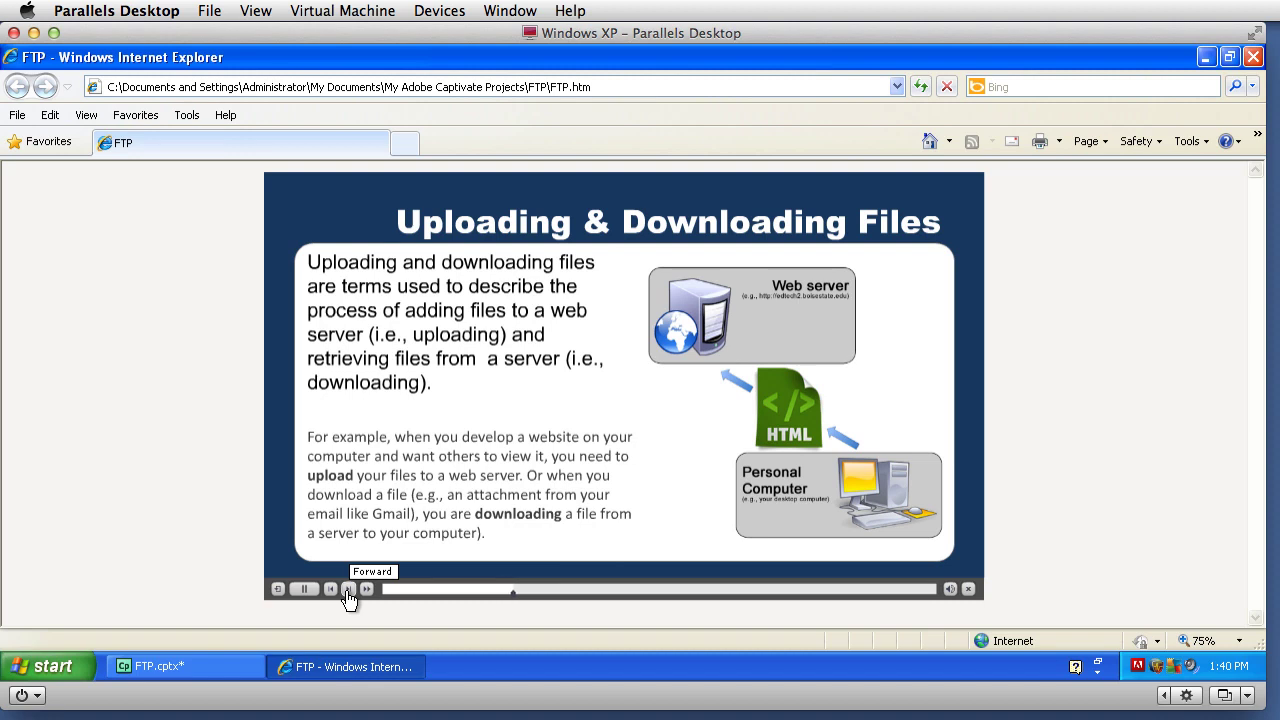
left_click(331, 590)
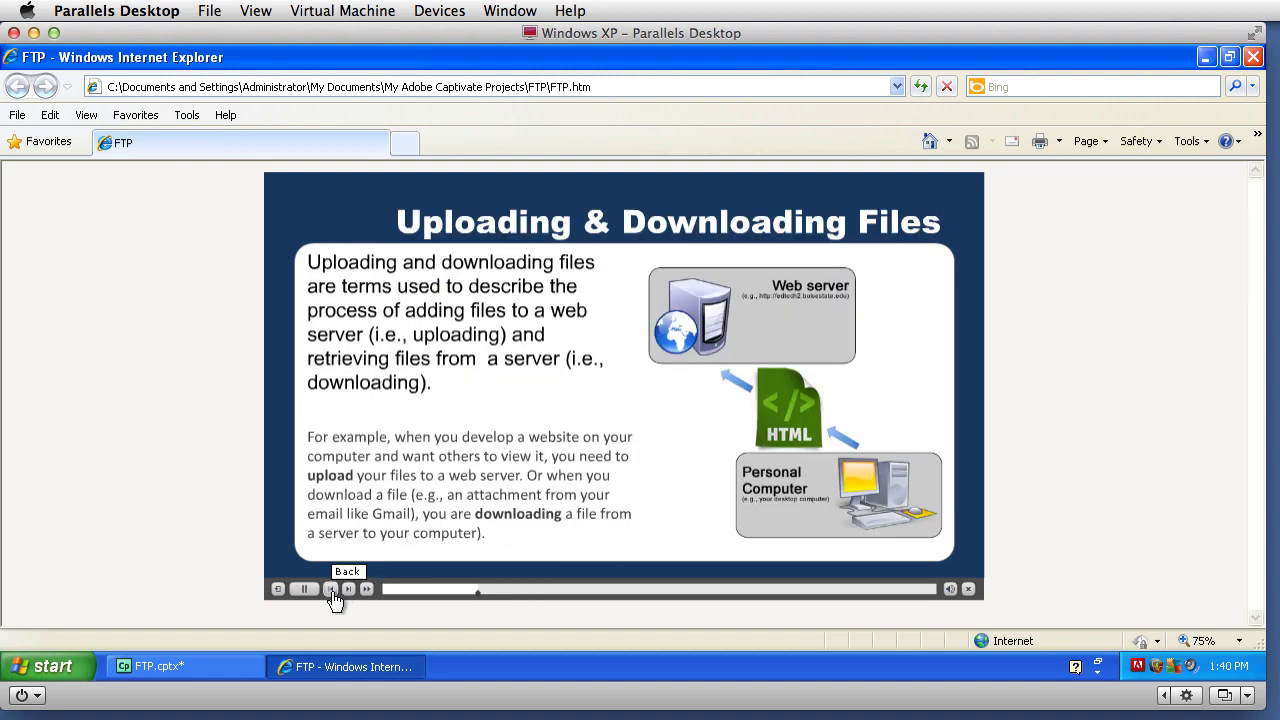